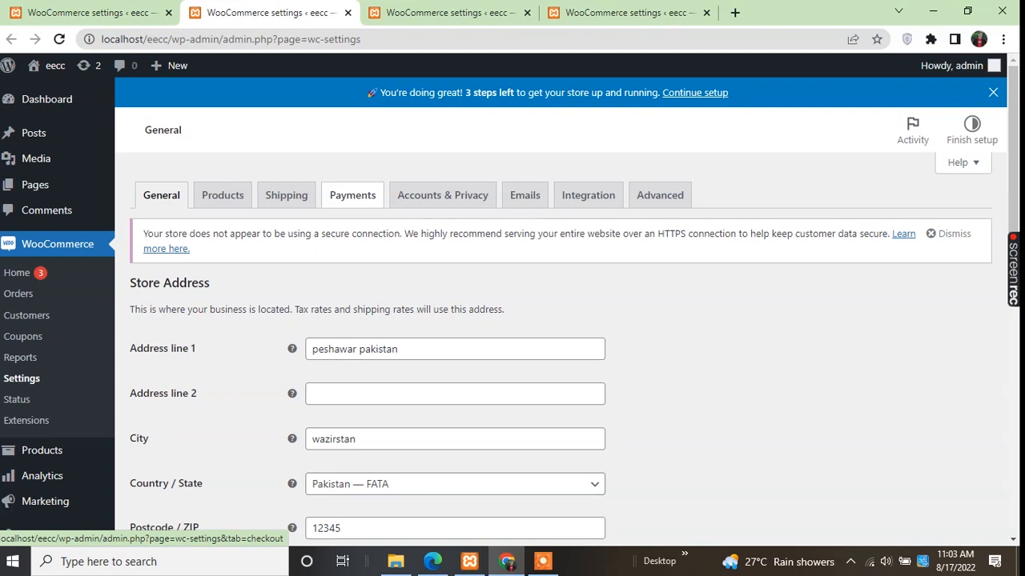
Step: Open the store's Payments settings in a new browser tab and enable the Direct bank transfer method
right_click(347, 197)
left_click(376, 208)
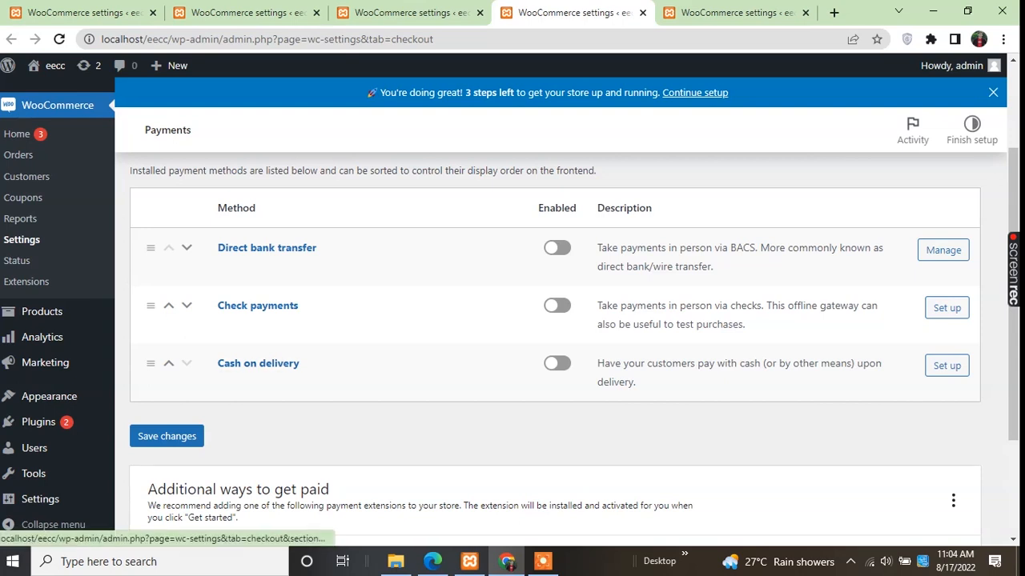
left_click(557, 247)
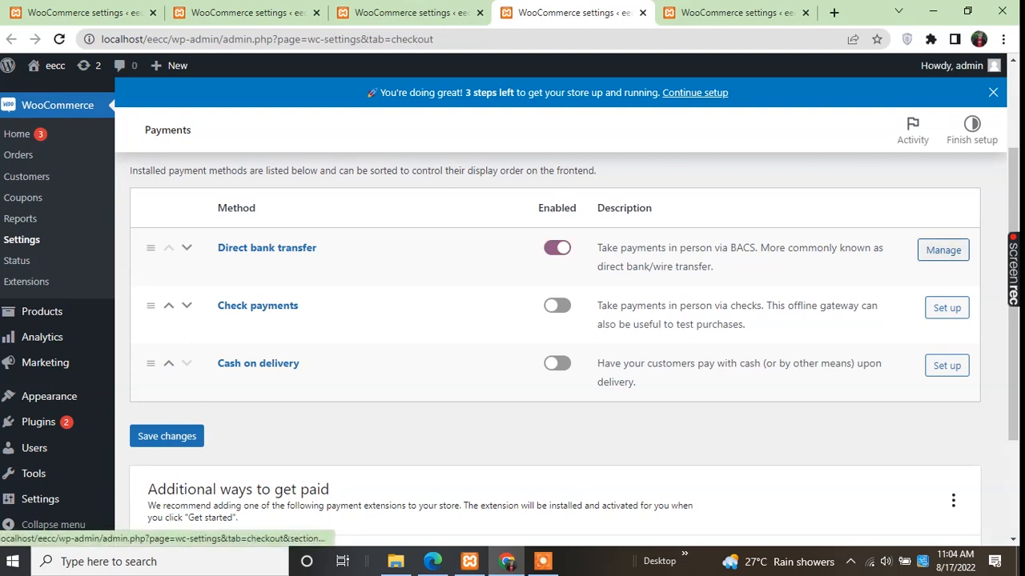
Step: Open the Direct bank transfer settings in a new browser tab, review the bank account details and save the changes
right_click(943, 250)
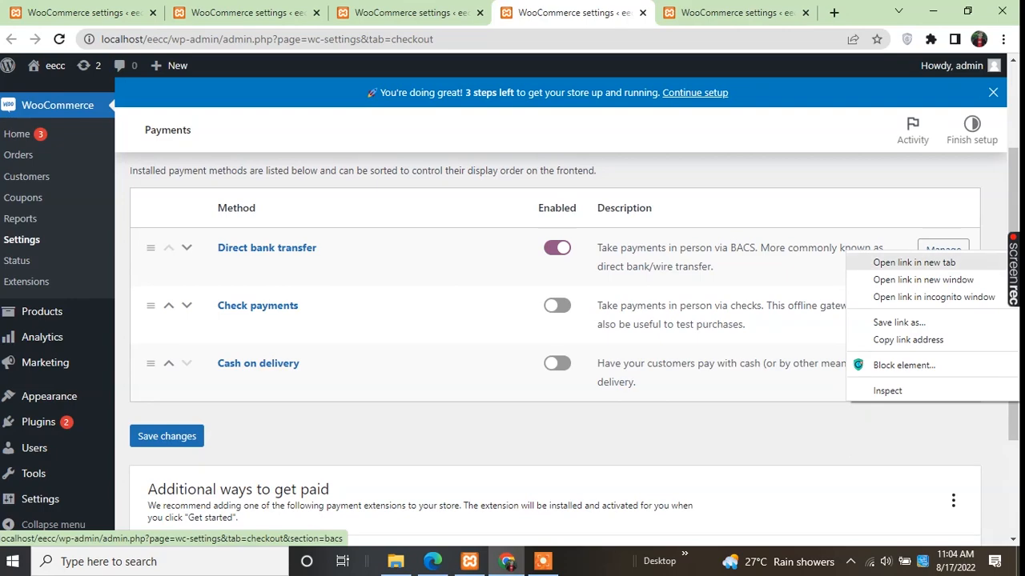
left_click(920, 261)
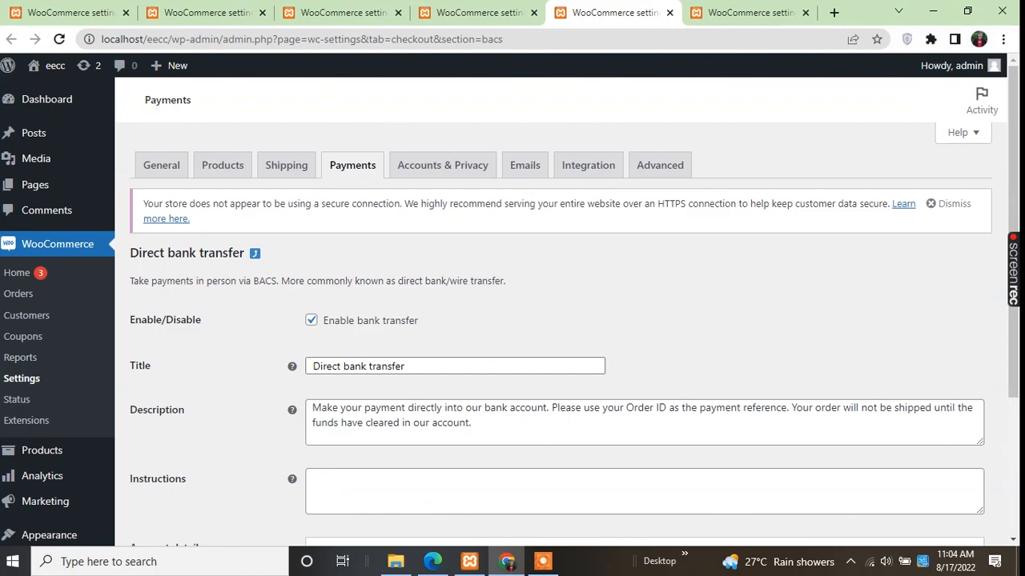
scroll(560, 320, "down", 3)
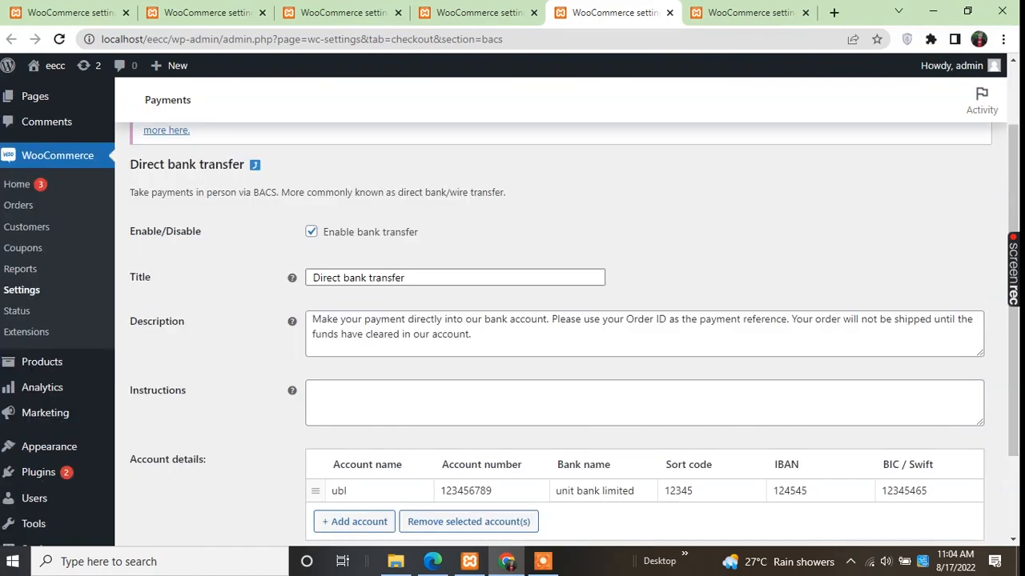
scroll(512, 312, "up", 1)
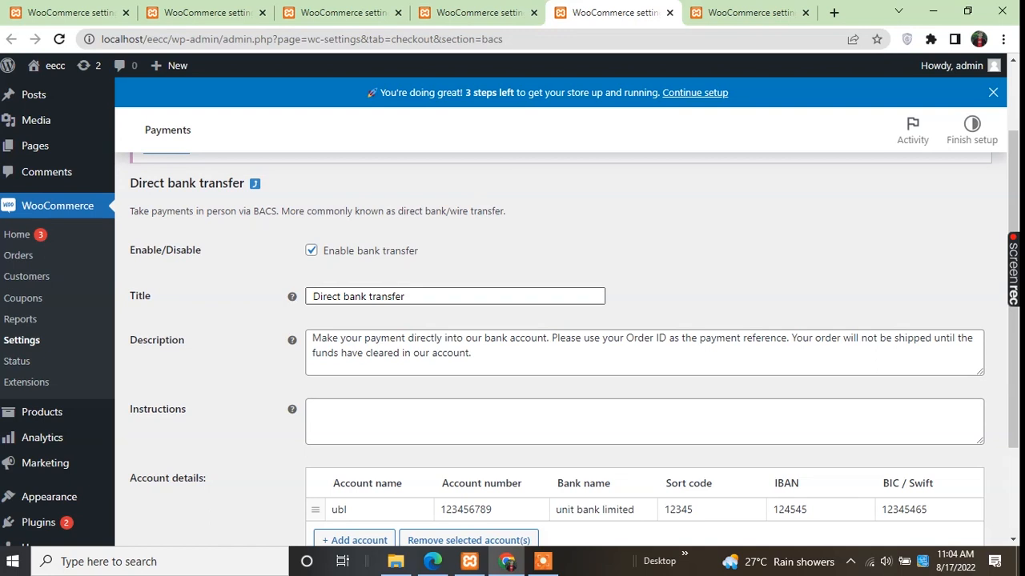
scroll(561, 320, "down", 1)
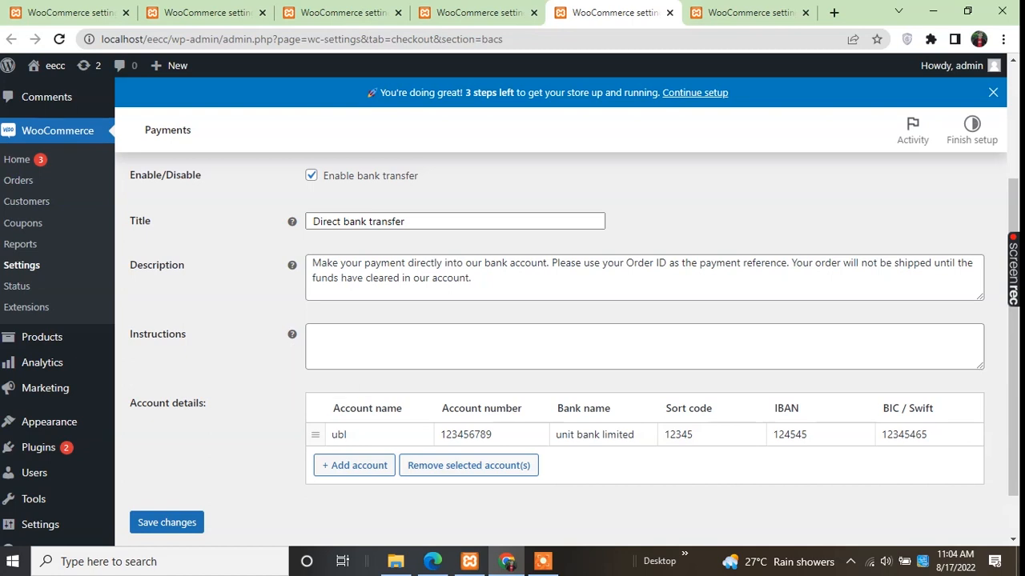
scroll(560, 336, "down", 1)
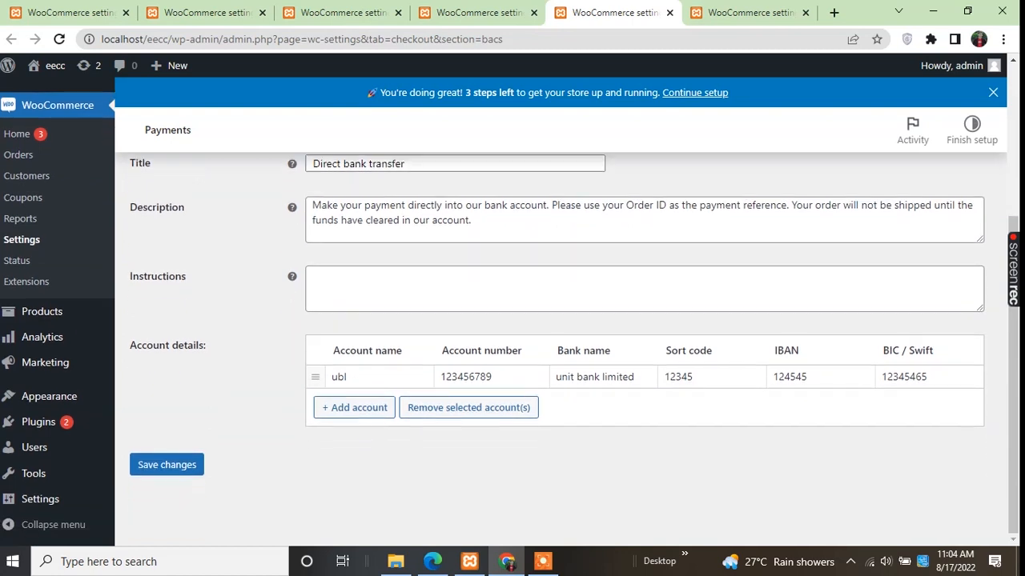
left_click(345, 377)
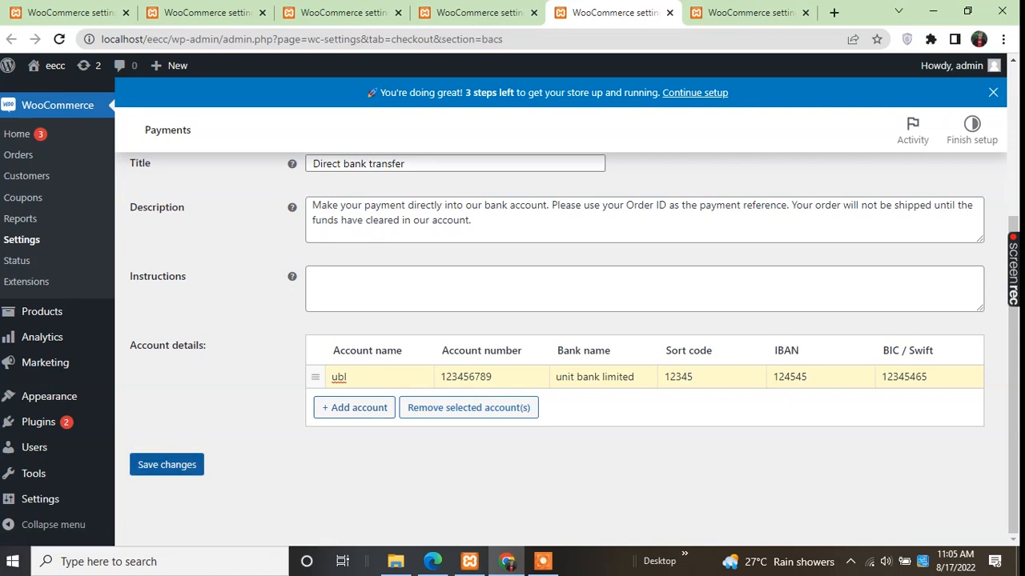
left_click(166, 464)
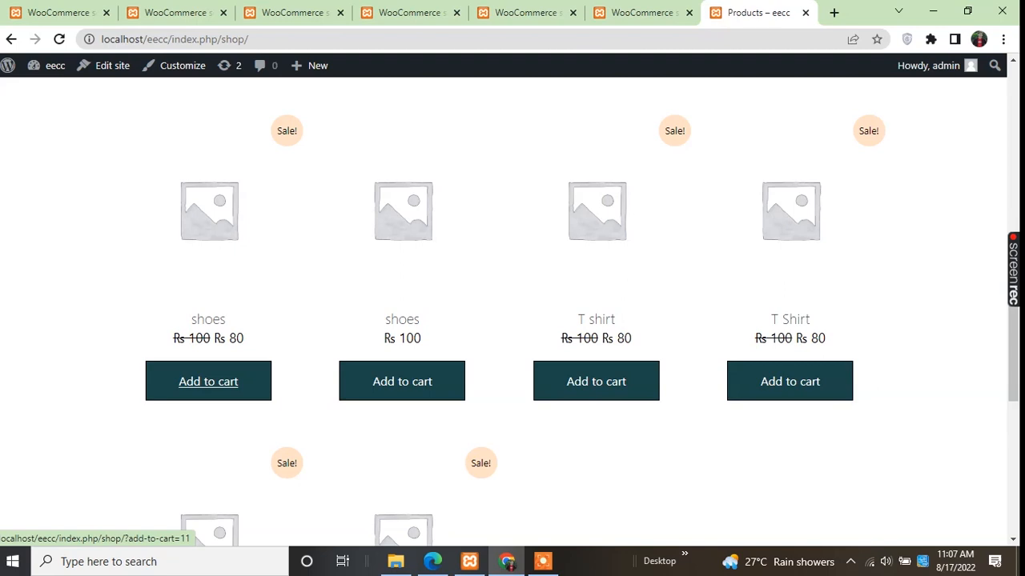
Step: Add the first two shoes products in the shop's product row to the cart and view the cart
left_click(208, 382)
left_click(401, 382)
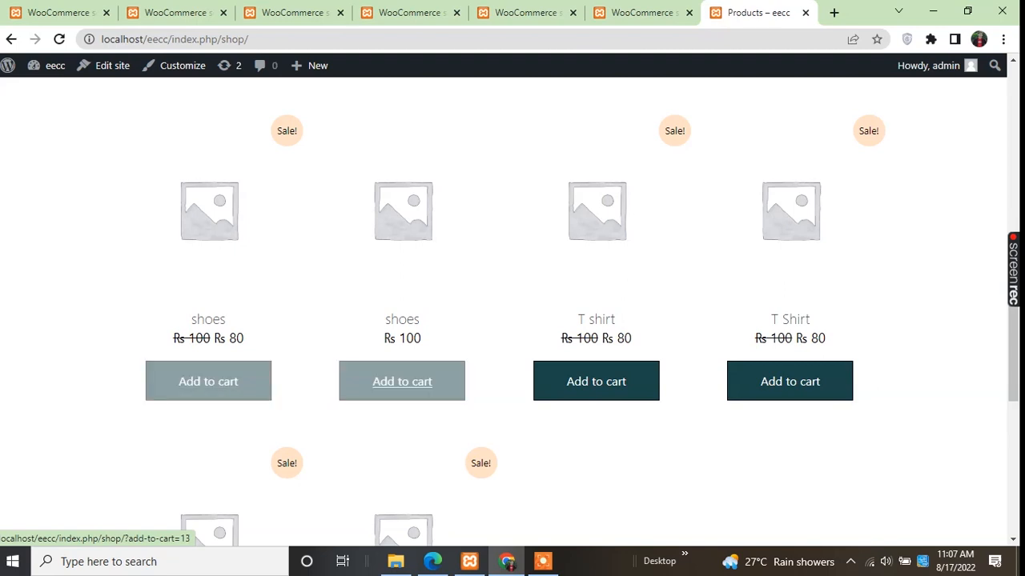
scroll(401, 382, "down", 2)
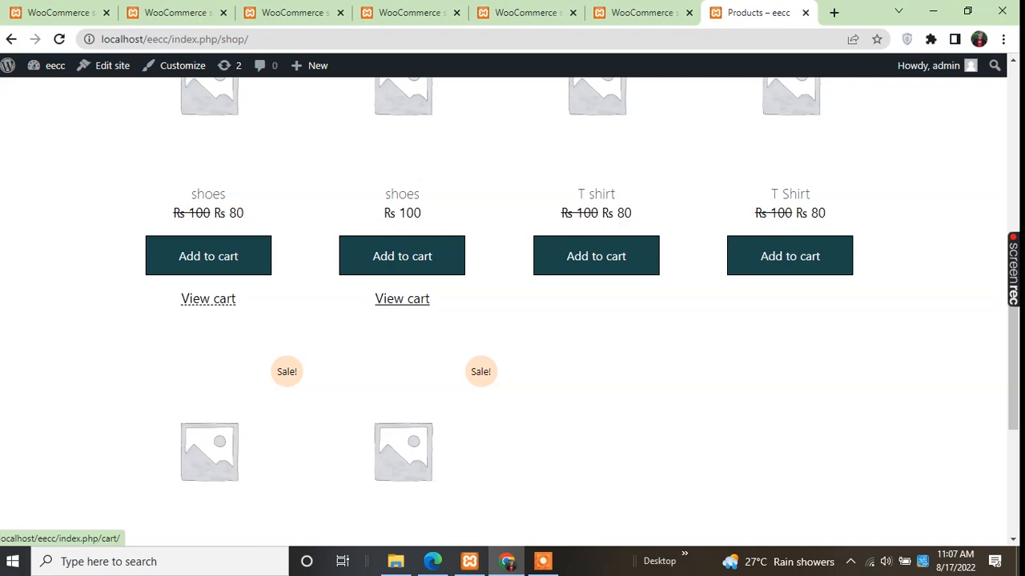
left_click(208, 298)
scroll(513, 320, "up", 1)
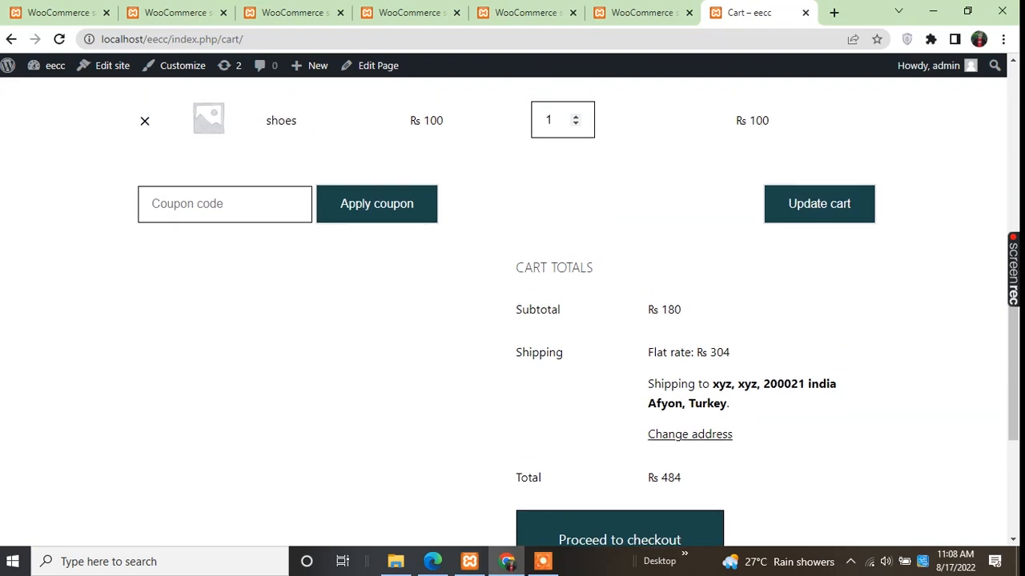
Step: Proceed to checkout, review the filled-in billing details and place the order with Direct bank transfer as the payment method
scroll(513, 320, "down", 2)
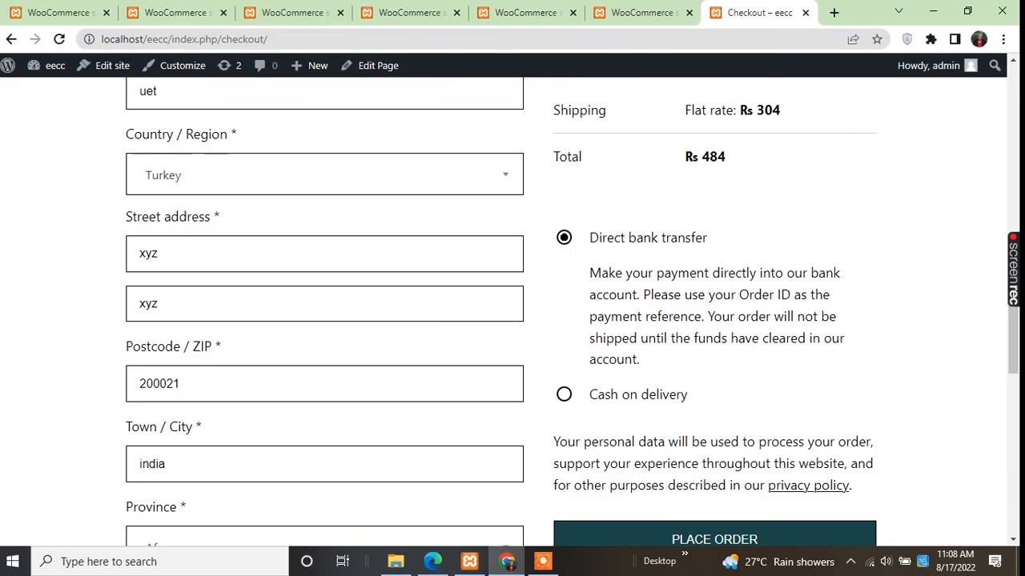
scroll(572, 313, "up", 1)
scroll(512, 312, "up", 2)
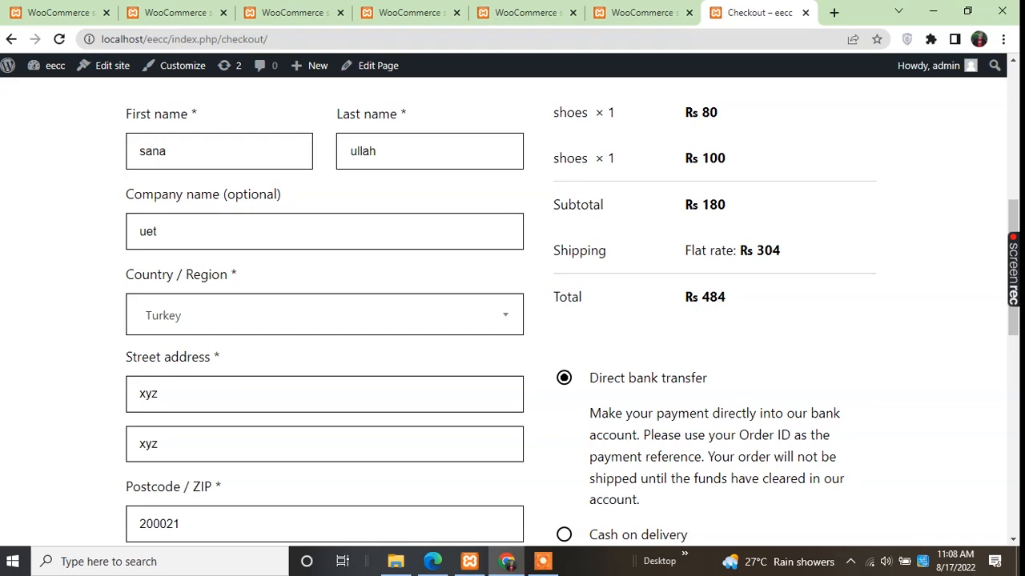
scroll(513, 313, "down", 2)
scroll(512, 312, "down", 3)
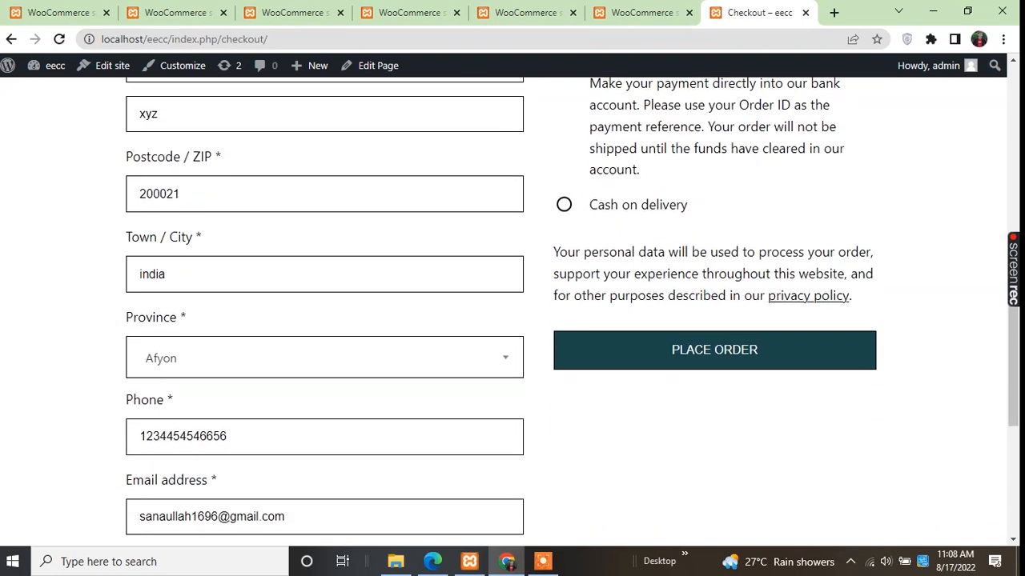
scroll(513, 312, "up", 3)
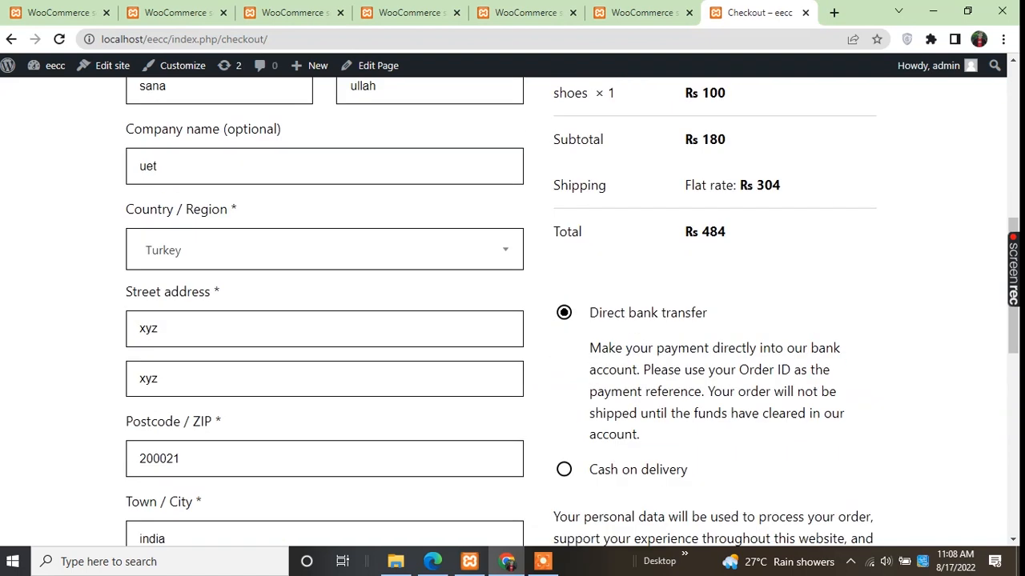
scroll(513, 313, "up", 3)
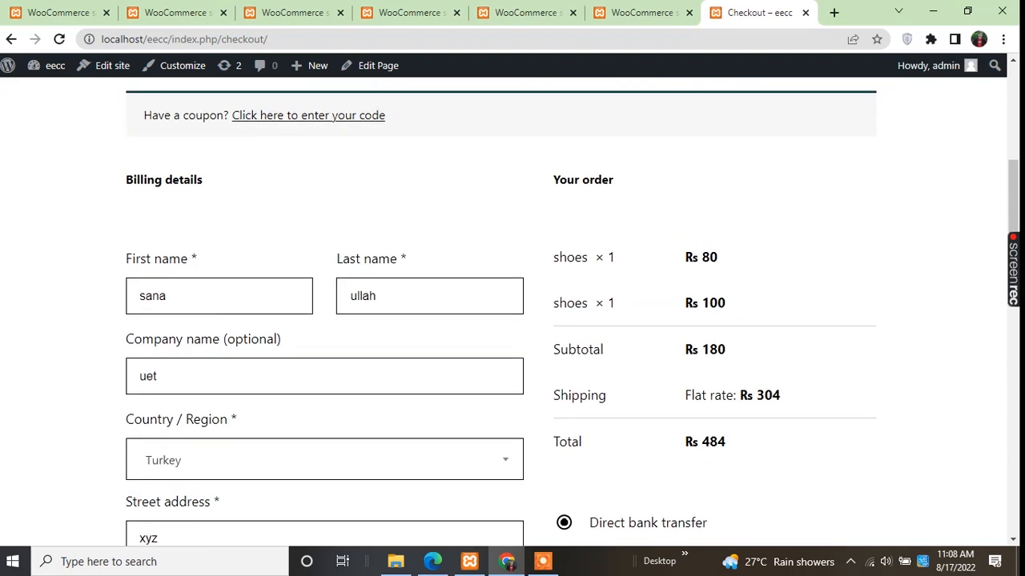
scroll(512, 312, "down", 5)
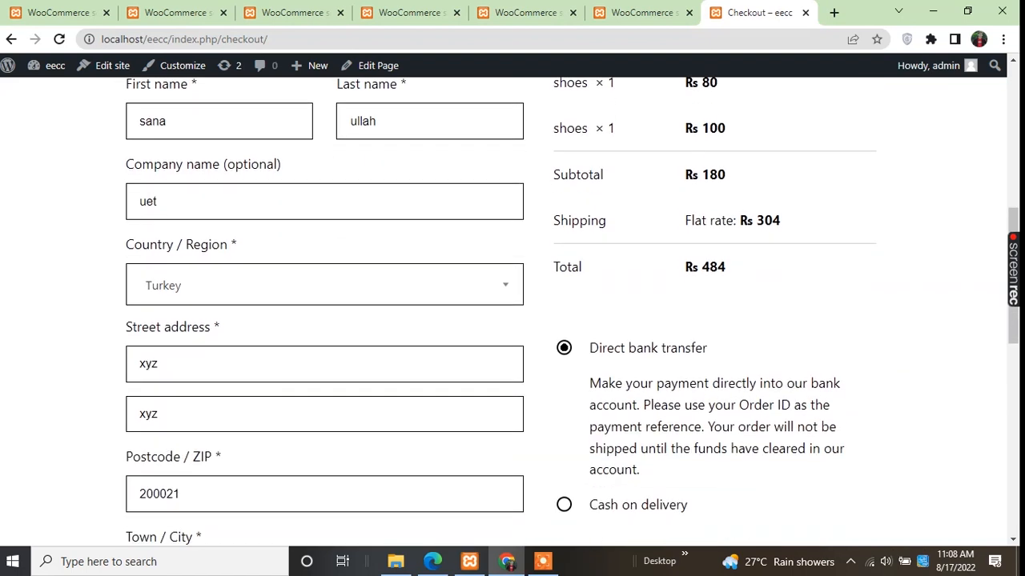
scroll(512, 313, "down", 4)
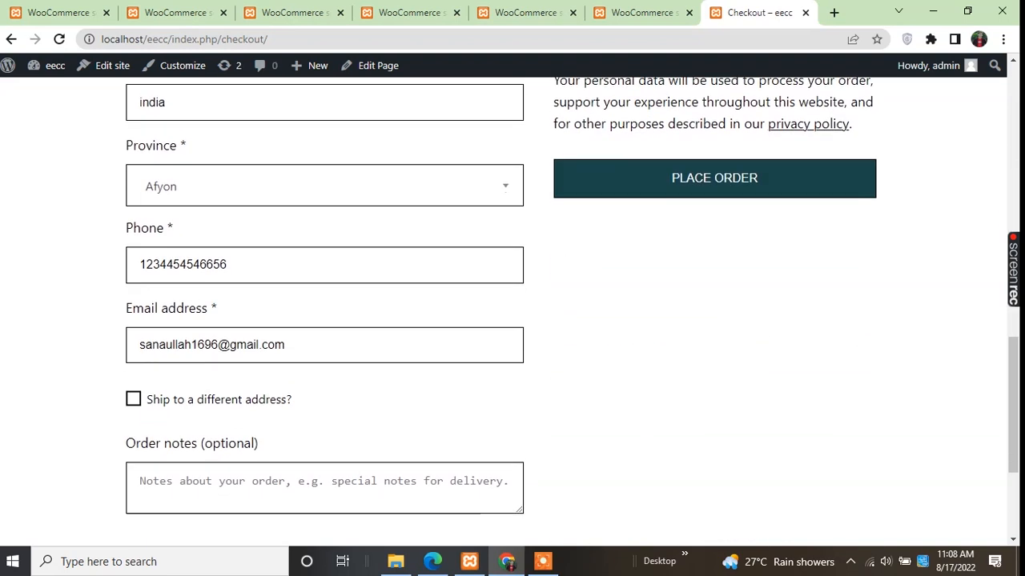
scroll(512, 312, "up", 2)
scroll(512, 312, "up", 1)
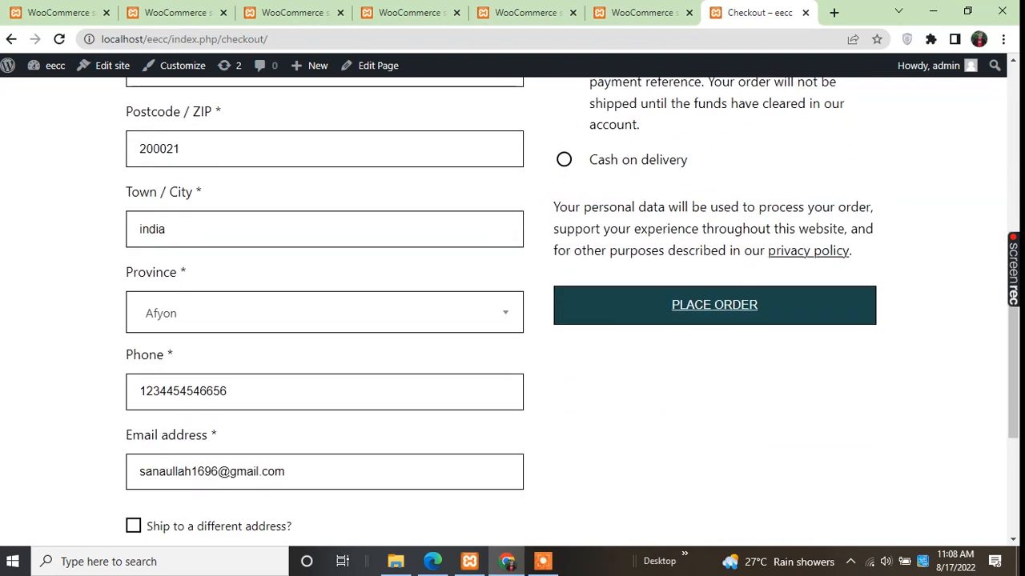
left_click(714, 305)
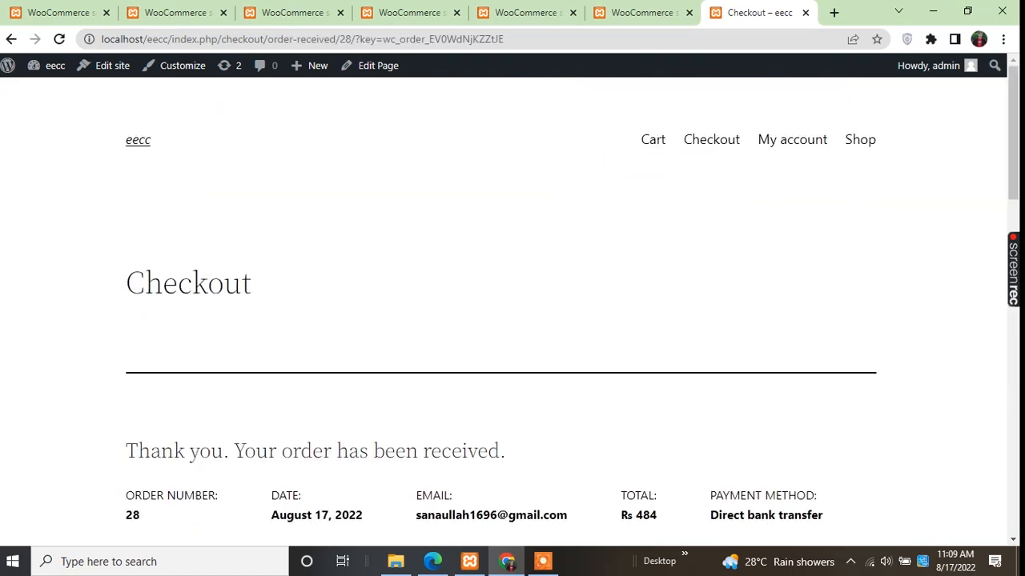
Step: Examine the order confirmation, including the store's bank details, the order details and the billing and shipping addresses
scroll(512, 312, "down", 3)
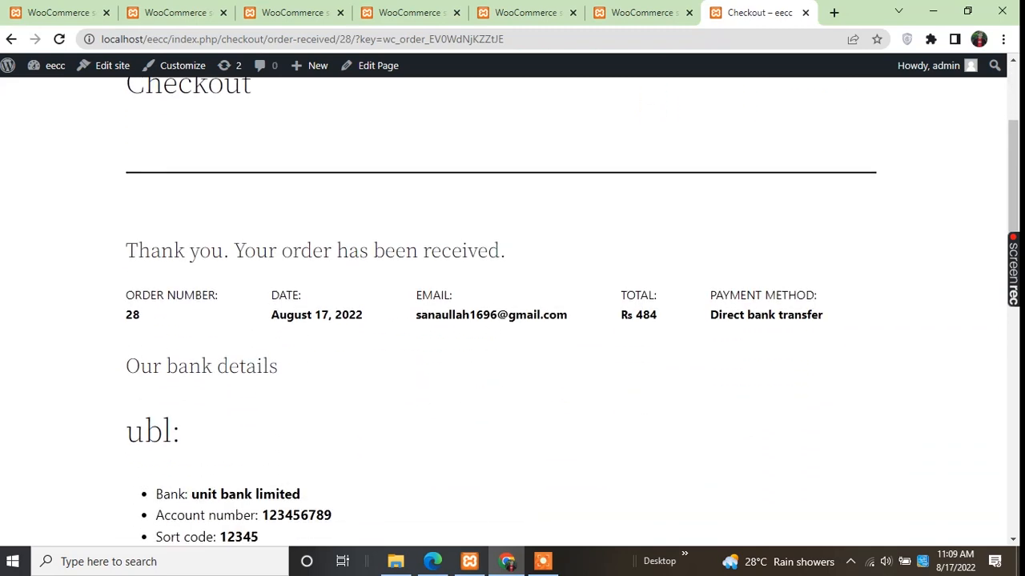
scroll(512, 320, "down", 2)
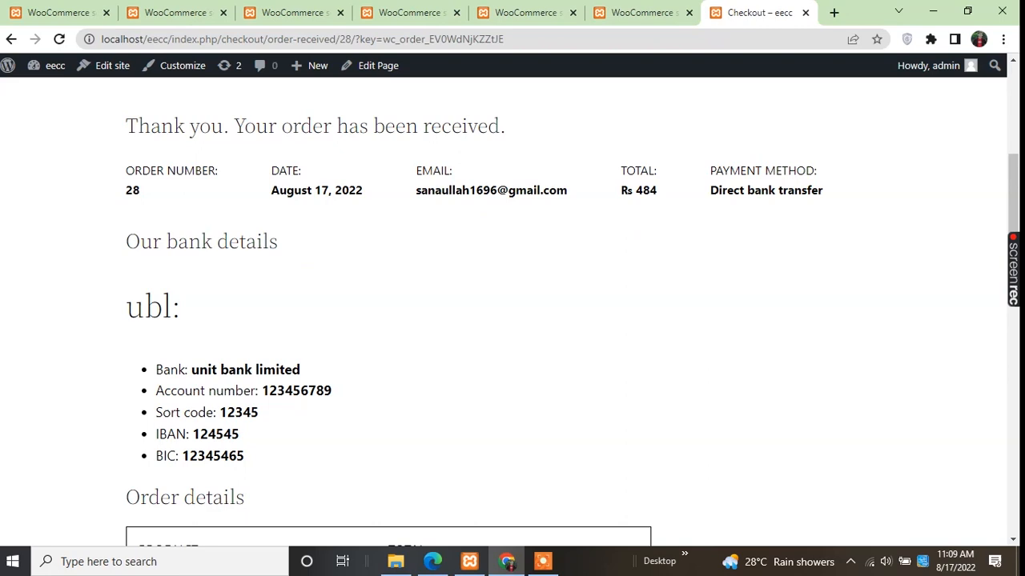
scroll(513, 321, "down", 6)
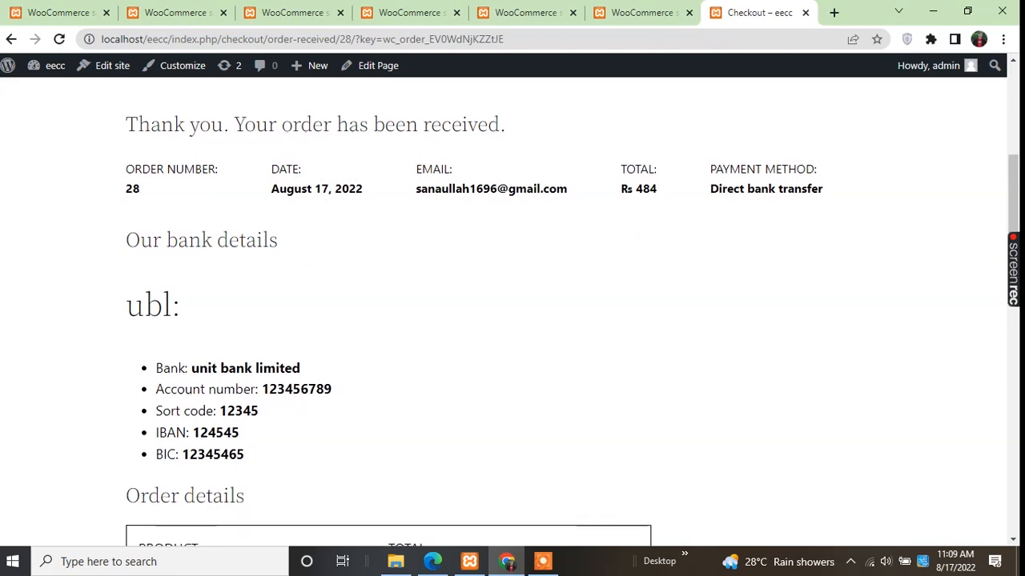
scroll(513, 320, "down", 6)
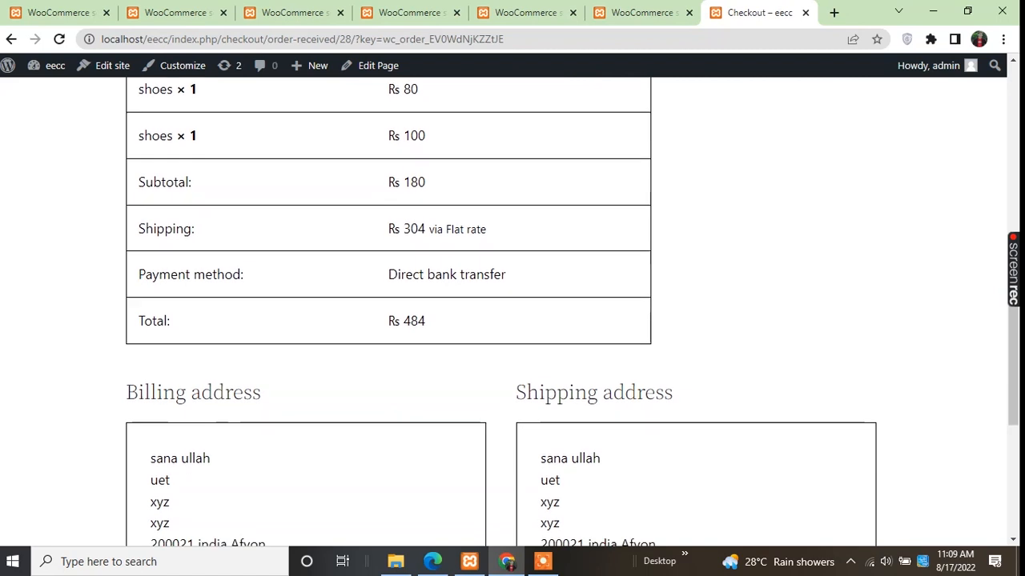
scroll(513, 320, "up", 9)
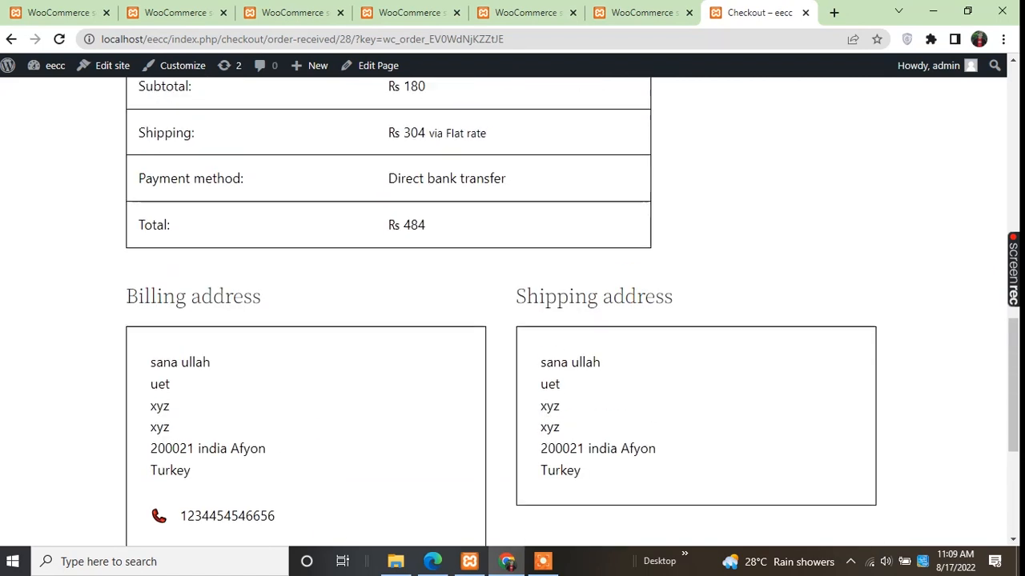
scroll(512, 321, "up", 3)
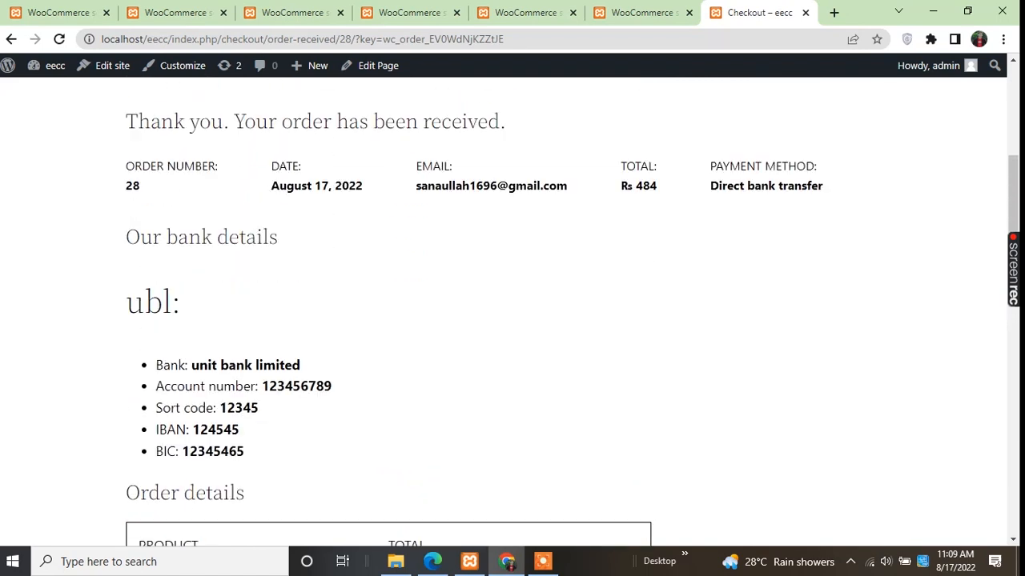
scroll(512, 320, "up", 2)
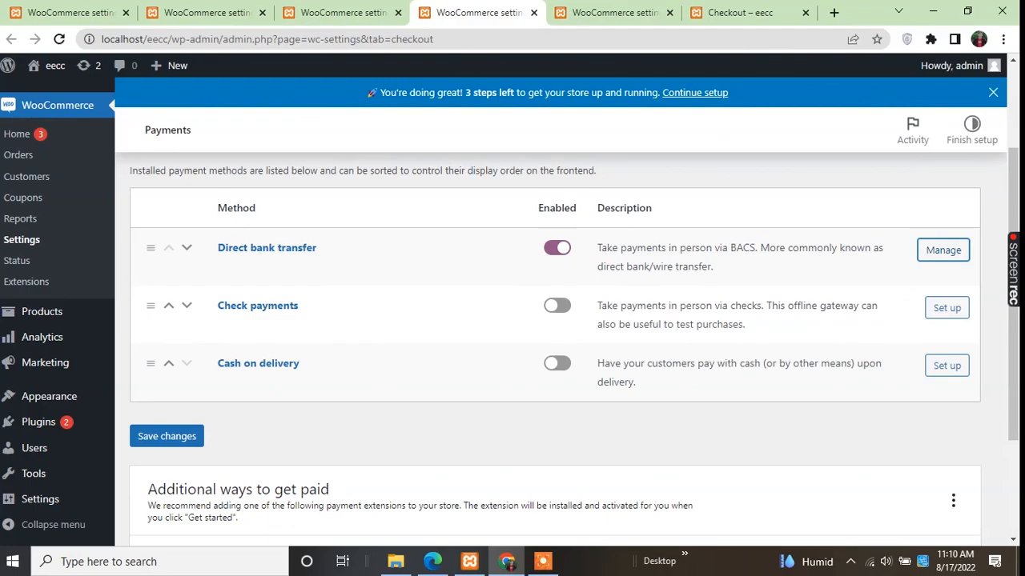
Step: In the store's Payments settings, enable Cash on delivery and disable Direct bank transfer
left_click(557, 363)
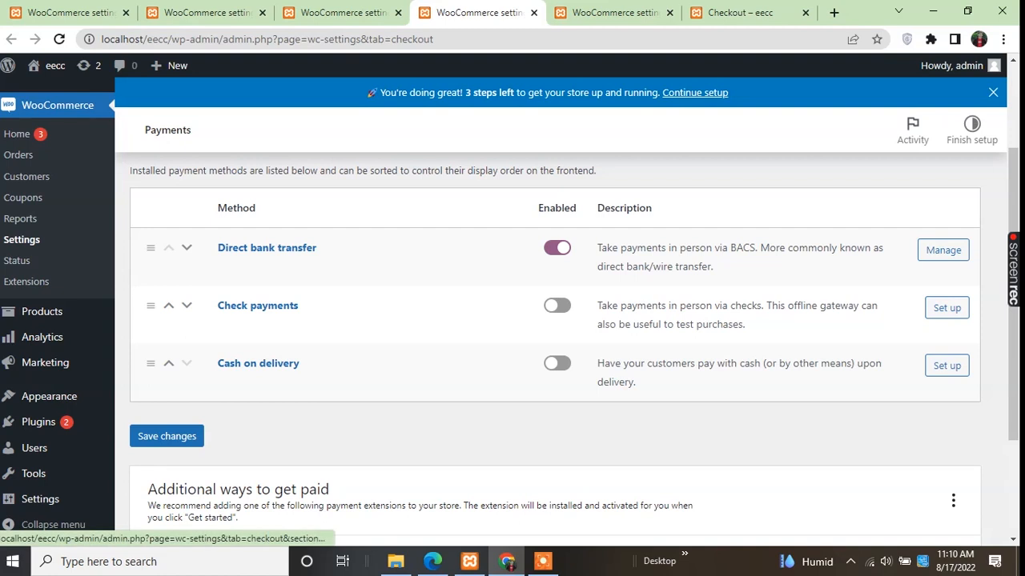
left_click(558, 363)
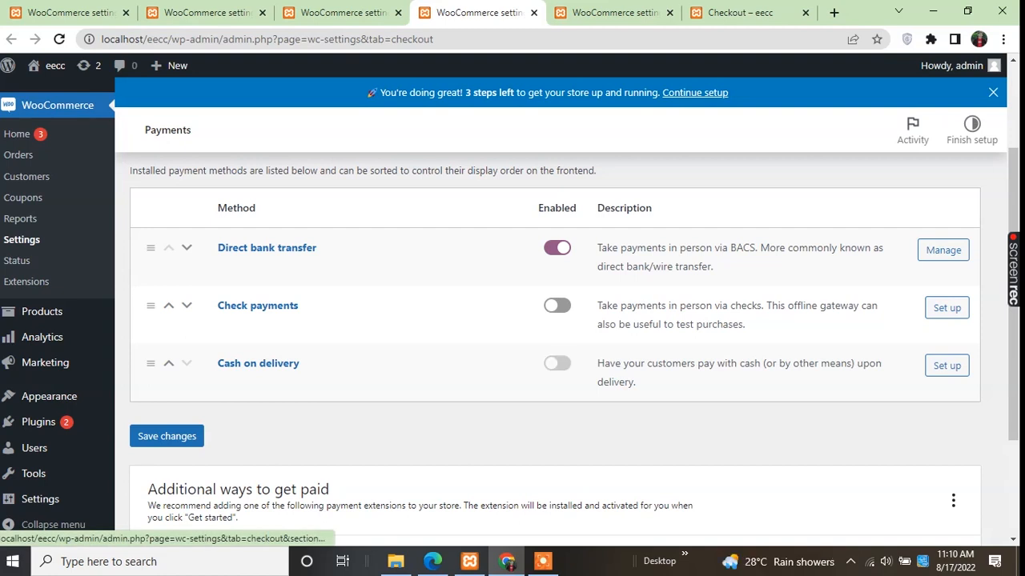
left_click(557, 363)
left_click(557, 248)
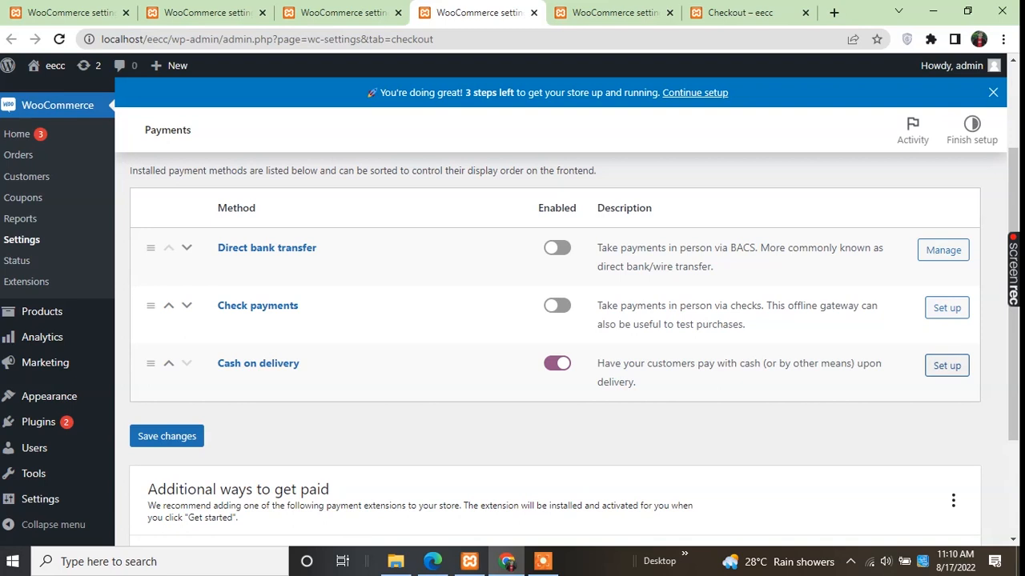
Step: Open the Cash on delivery setup page and examine its title, description, instructions and shipping method settings
left_click(946, 365)
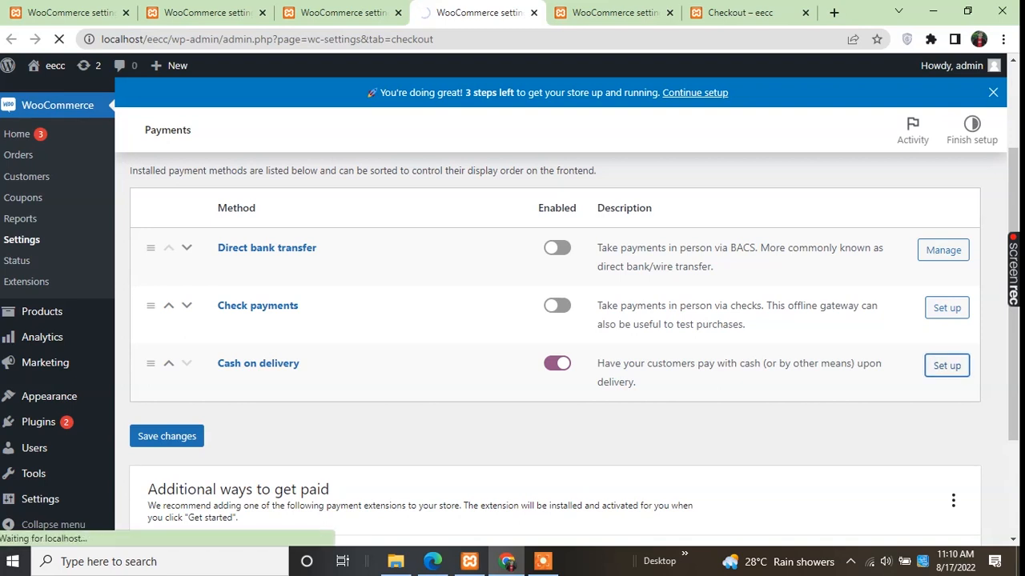
scroll(512, 320, "down", 2)
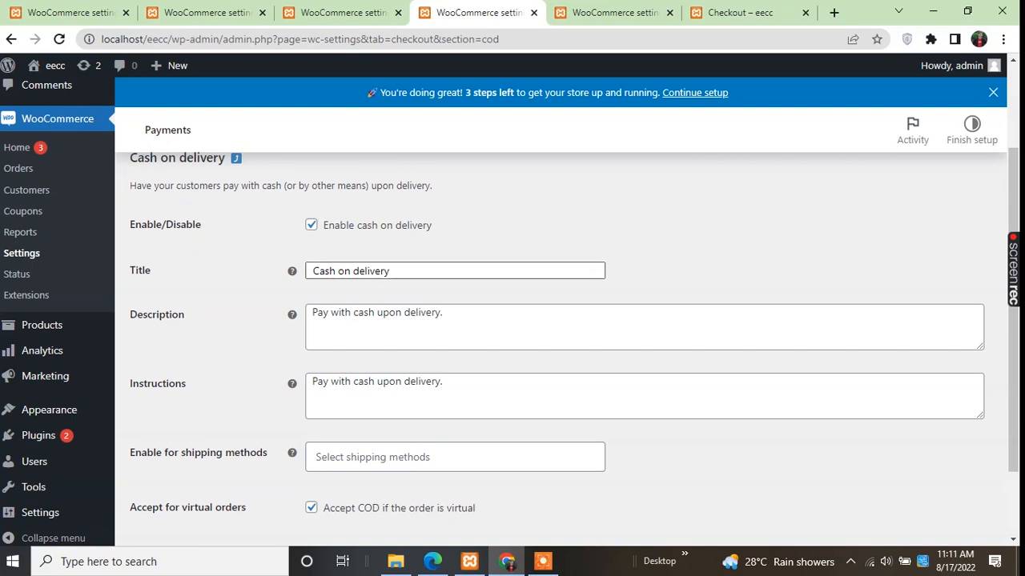
mouse_move(292, 271)
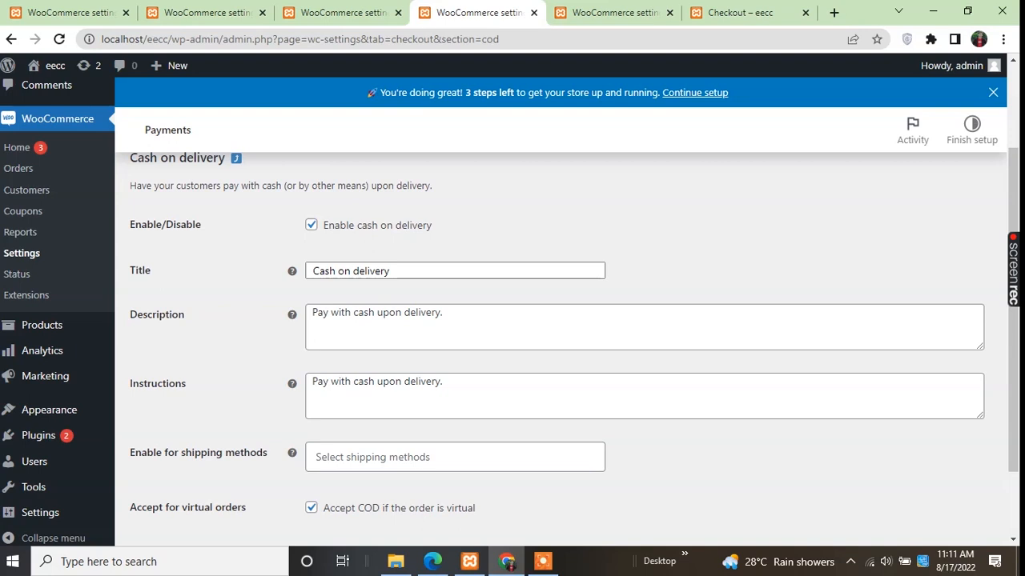
Step: Keep cash on delivery accepted for virtual orders and save the Cash on delivery settings
scroll(560, 320, "down", 2)
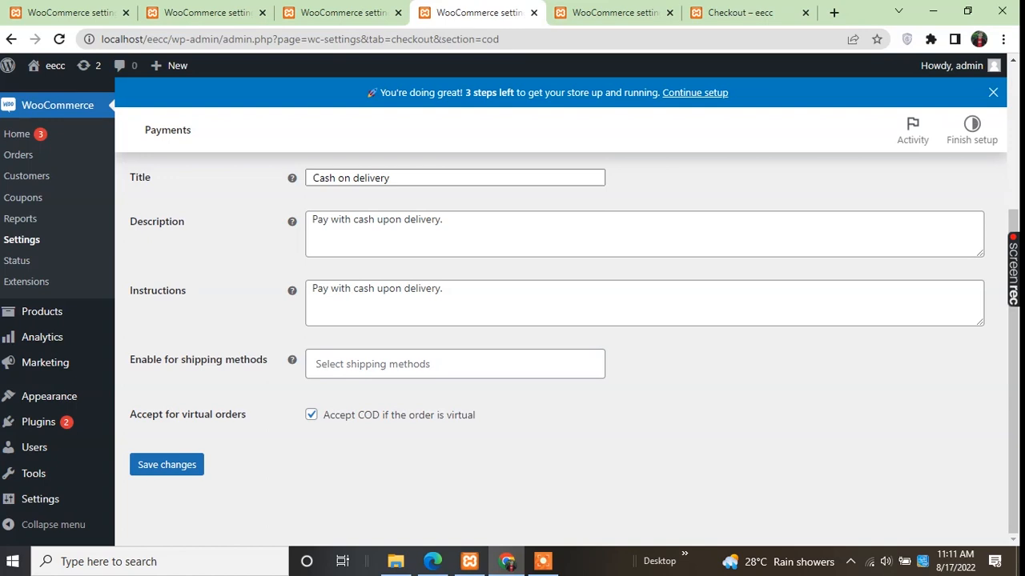
left_click(311, 415)
left_click(312, 415)
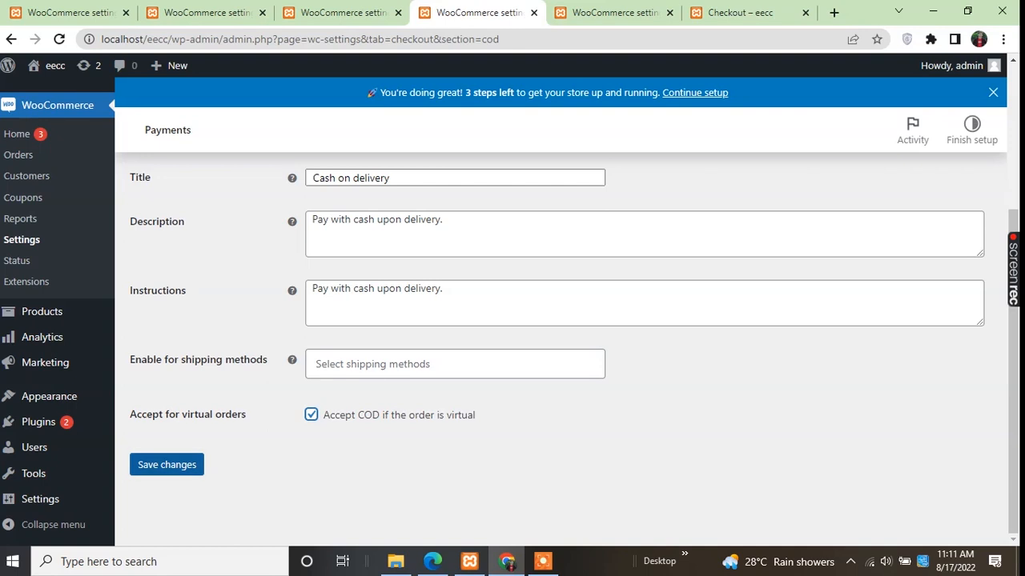
left_click(166, 464)
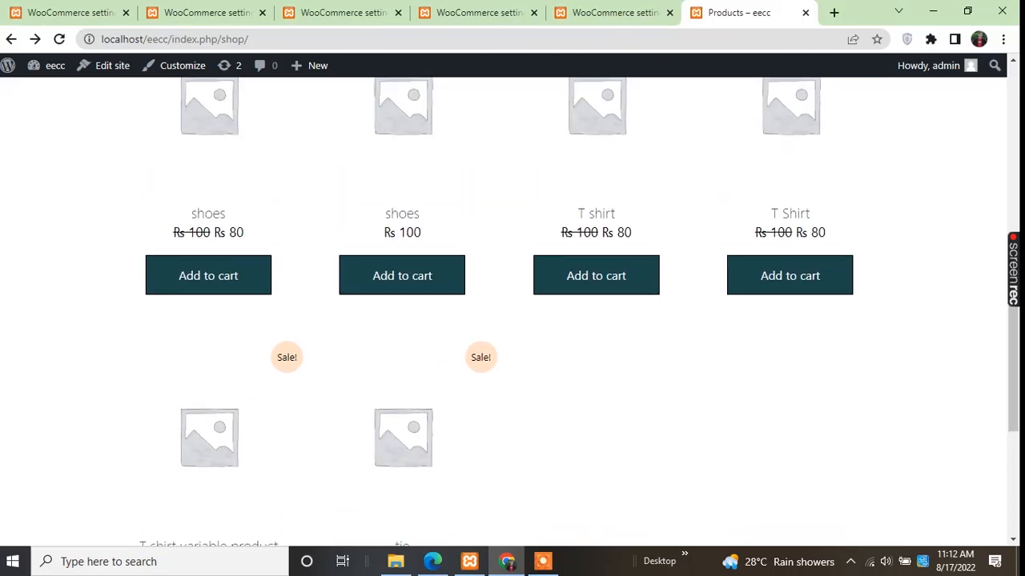
Step: In the shop, add the Rs 100 shoes to the cart, then open the cart and review its item and totals
scroll(208, 424, "up", 2)
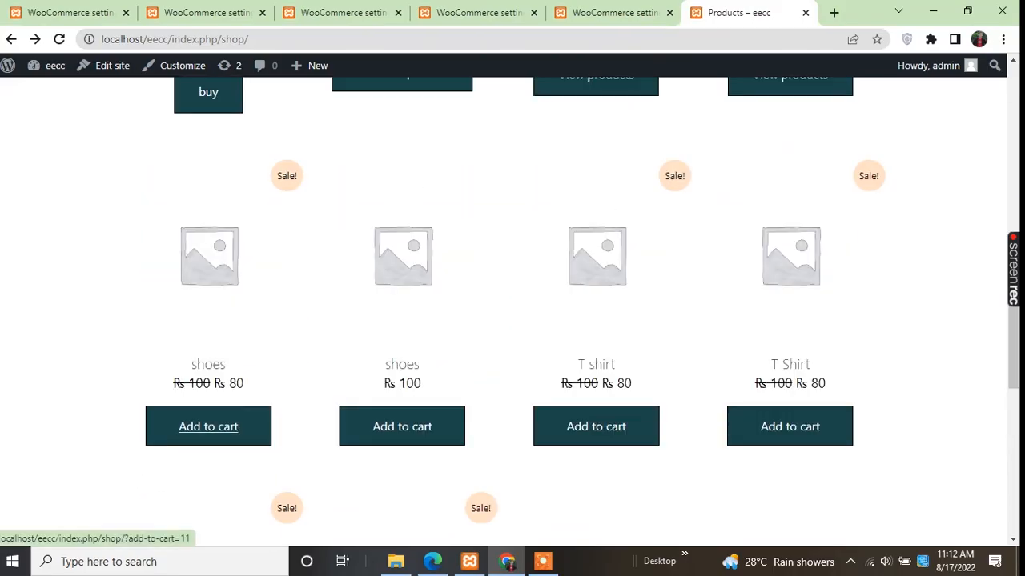
left_click(401, 426)
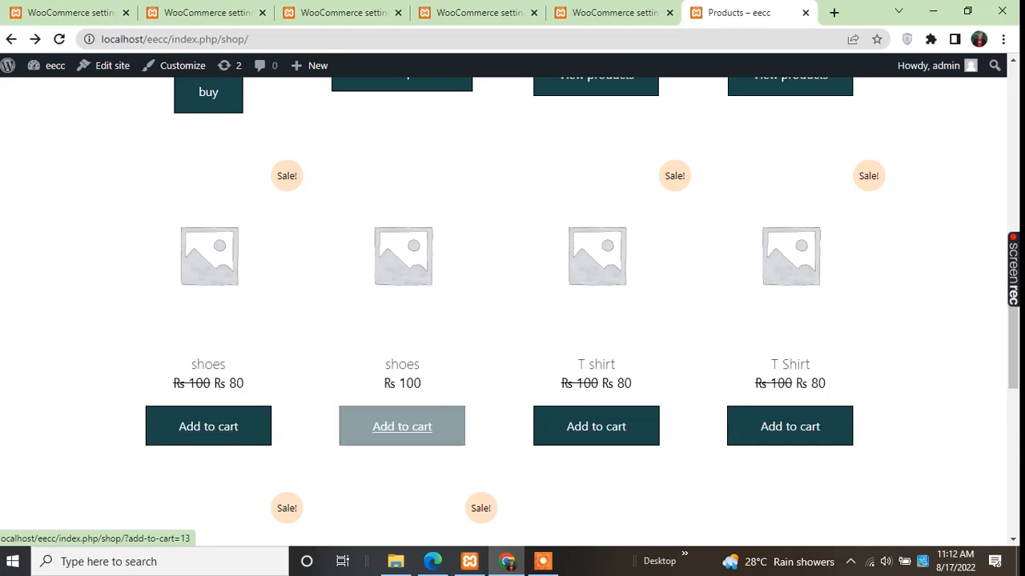
scroll(402, 426, "down", 2)
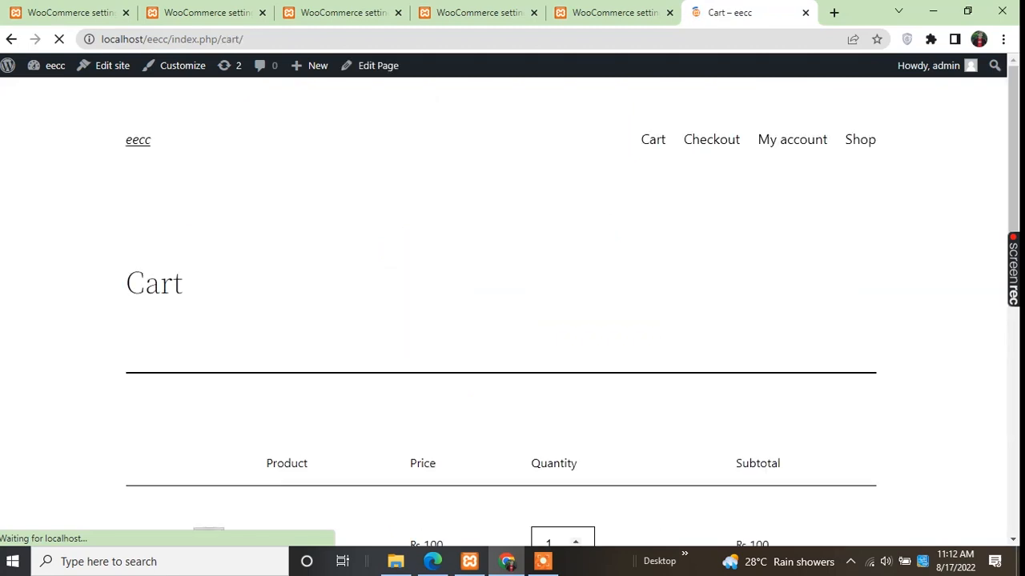
scroll(512, 304, "down", 6)
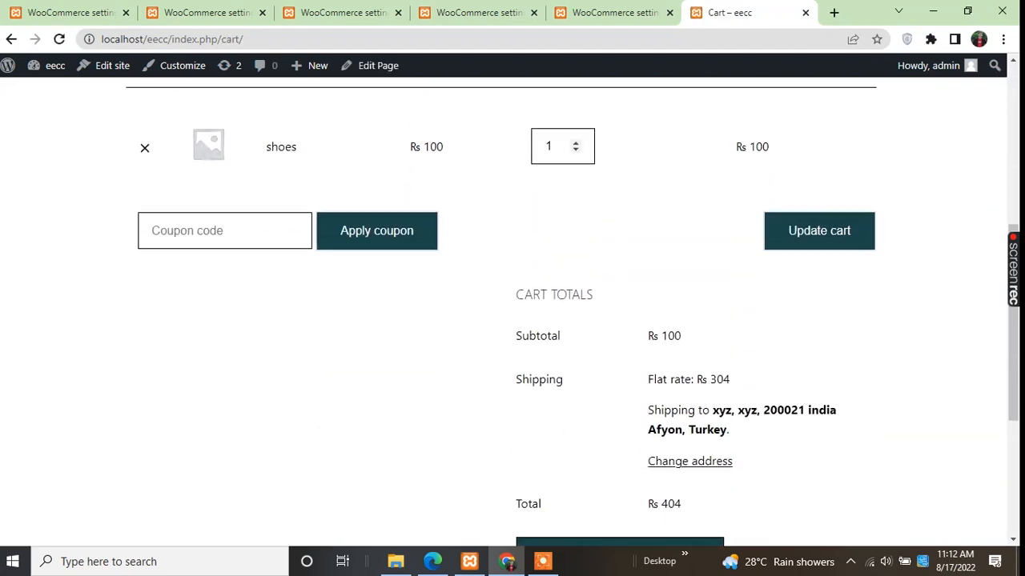
scroll(512, 305, "up", 3)
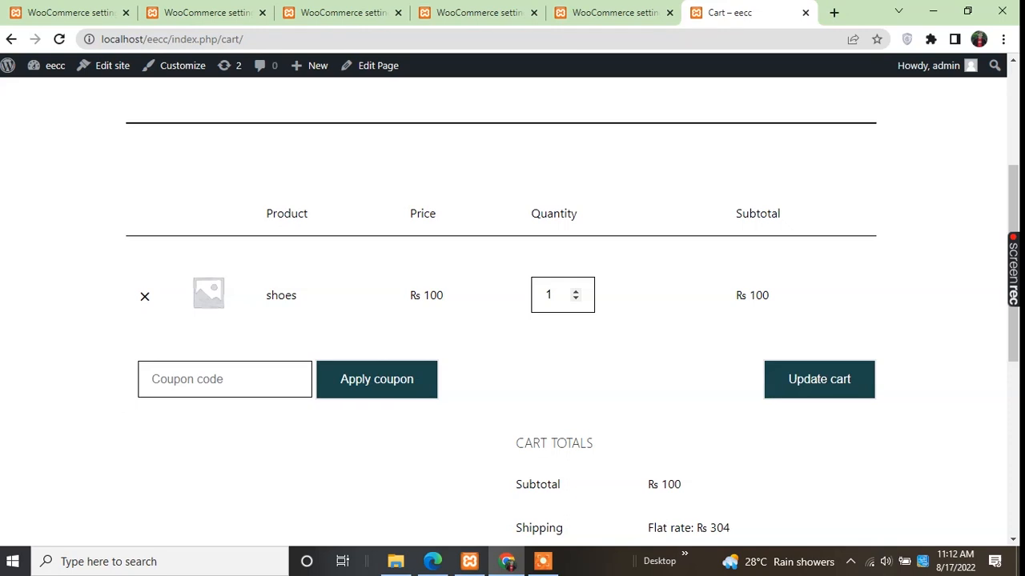
scroll(512, 320, "down", 5)
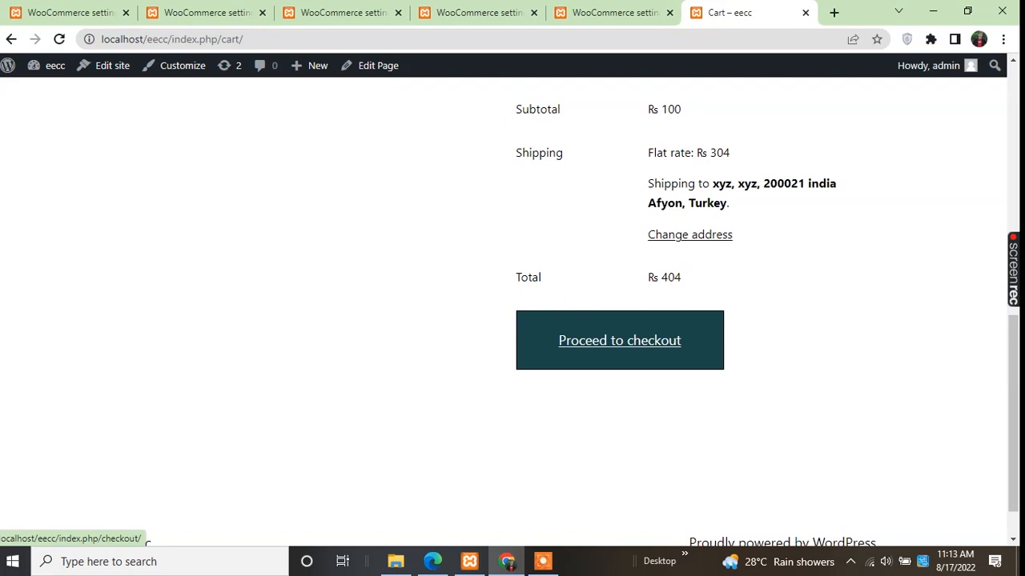
Step: Proceed to checkout, review the billing details and order summary, and place the order with Cash on delivery as the payment method
left_click(620, 340)
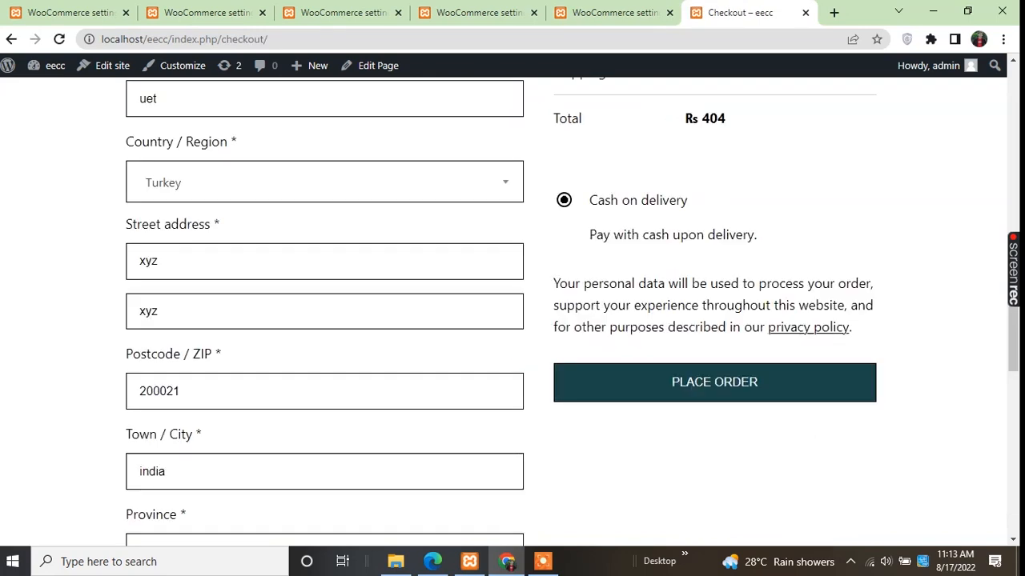
scroll(512, 312, "up", 5)
scroll(512, 312, "down", 3)
scroll(512, 312, "down", 1)
scroll(512, 312, "up", 1)
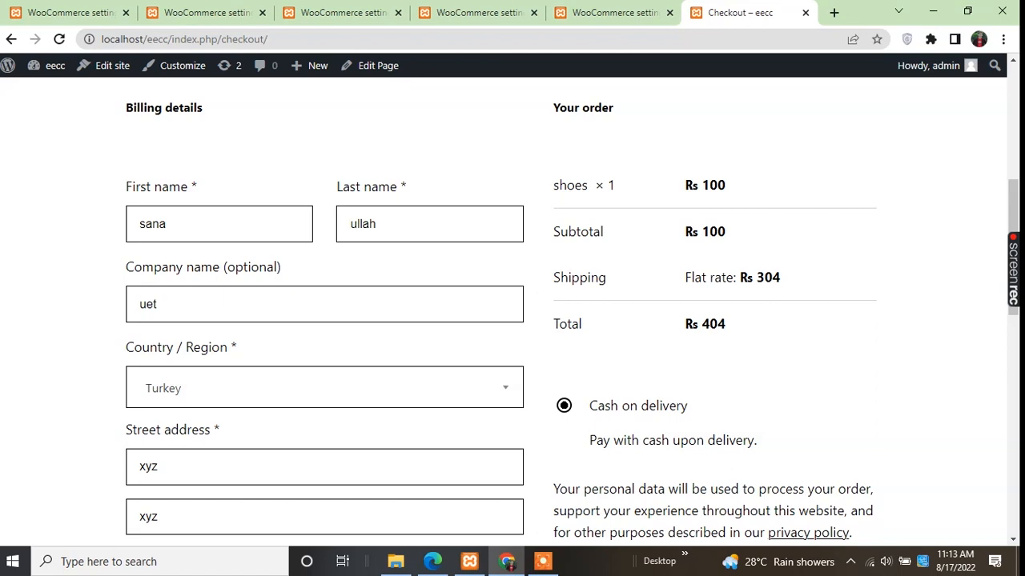
scroll(513, 312, "down", 2)
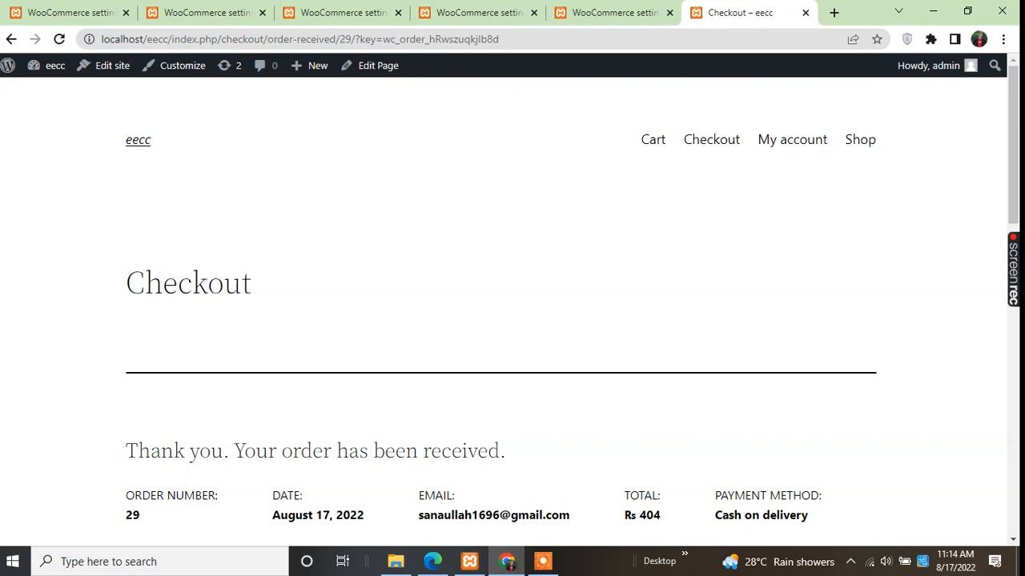
Step: Examine the cash on delivery order confirmation, including the payment instructions, order details and billing and shipping addresses
scroll(512, 309, "down", 3)
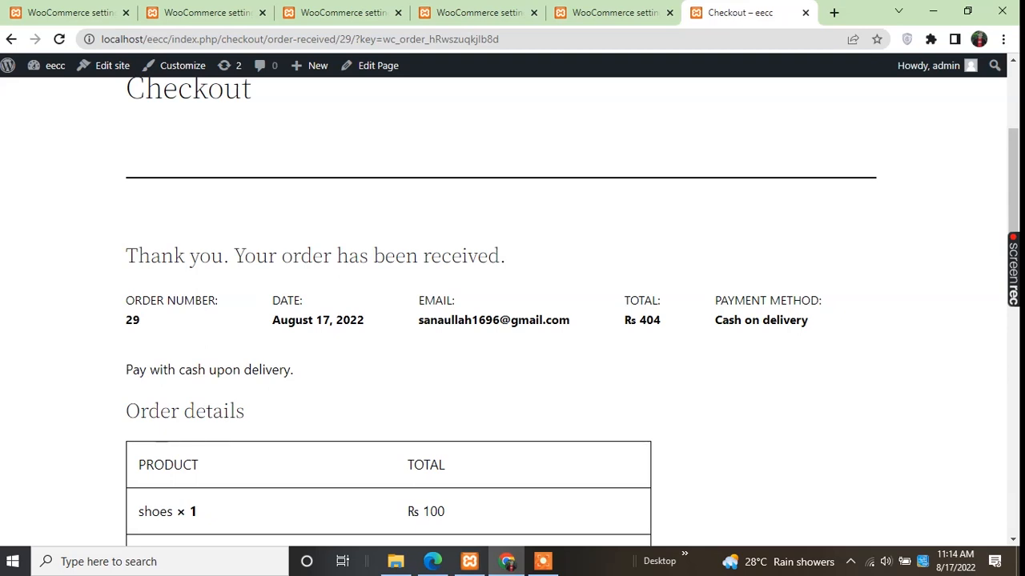
scroll(513, 309, "down", 1)
scroll(512, 308, "down", 4)
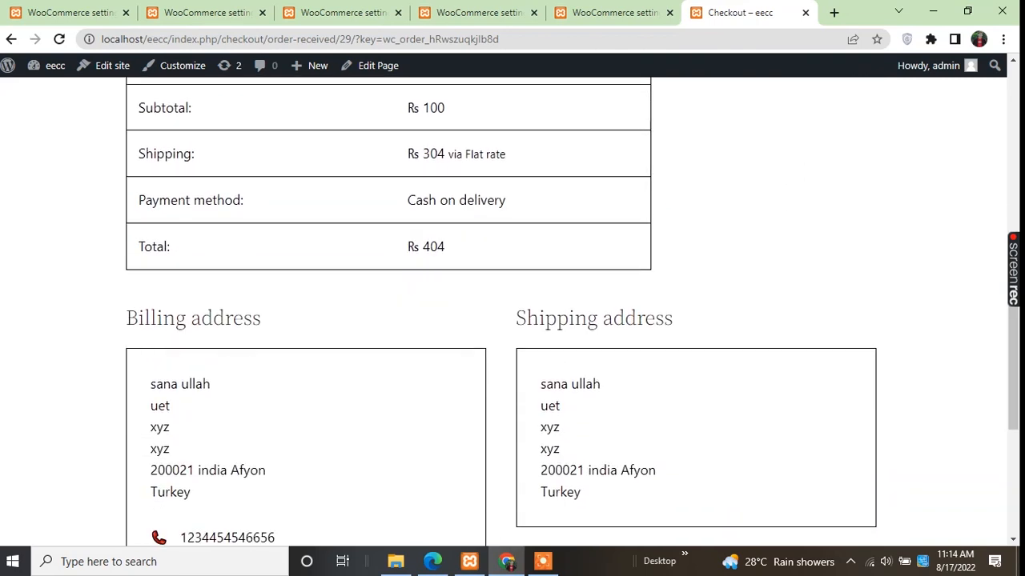
scroll(512, 308, "down", 2)
scroll(512, 308, "down", 2)
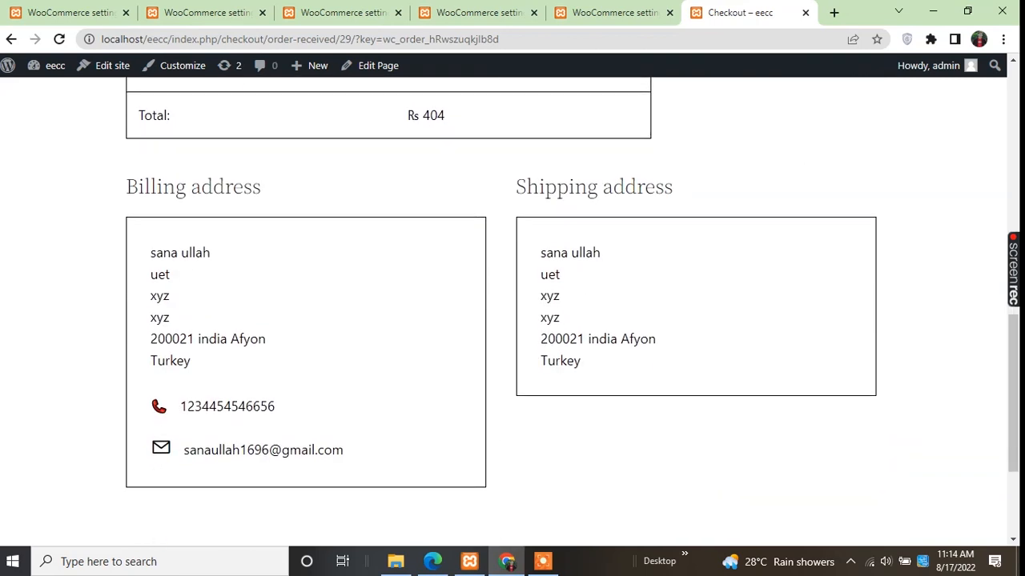
scroll(513, 309, "up", 5)
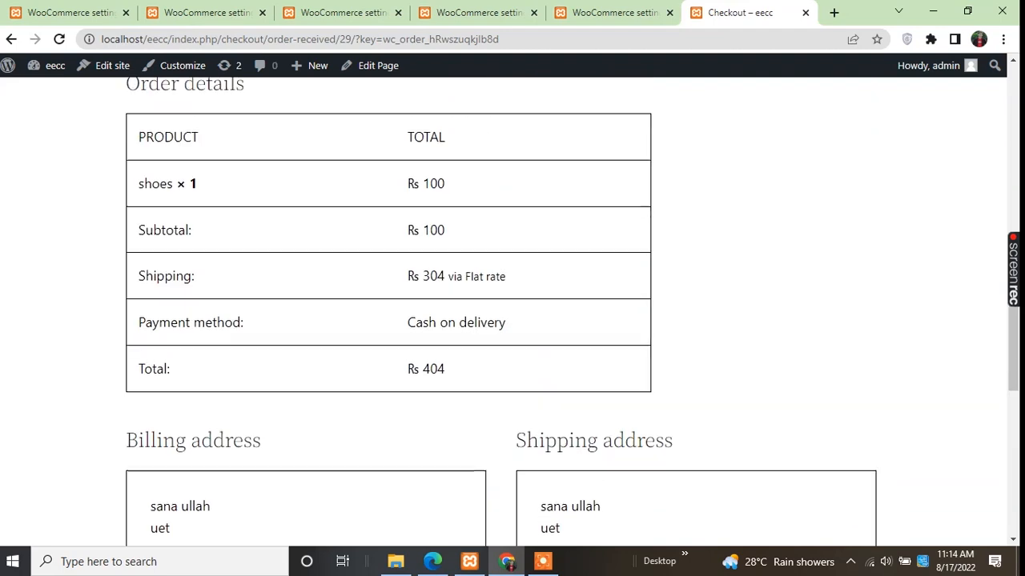
scroll(512, 308, "up", 4)
scroll(513, 308, "down", 1)
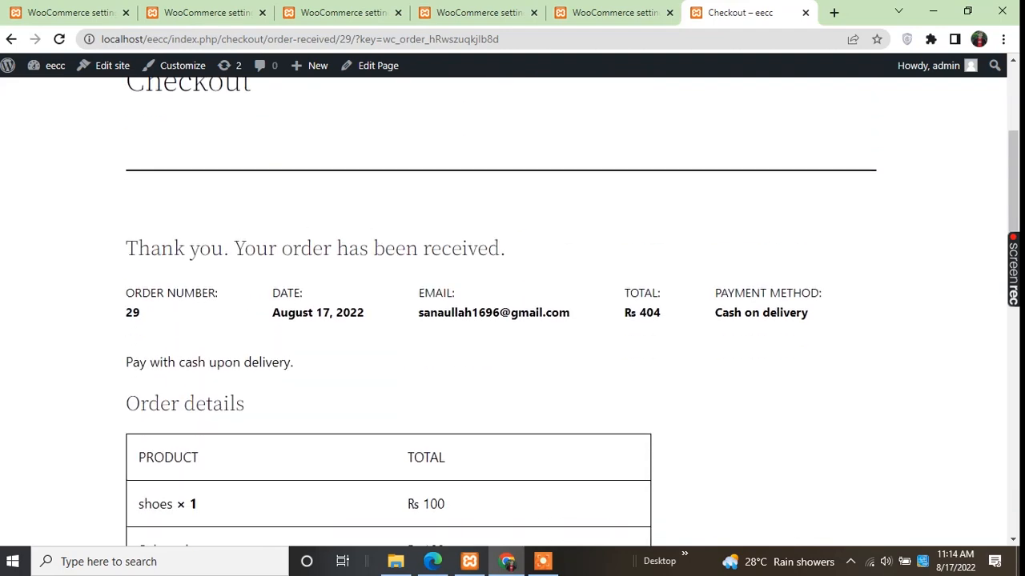